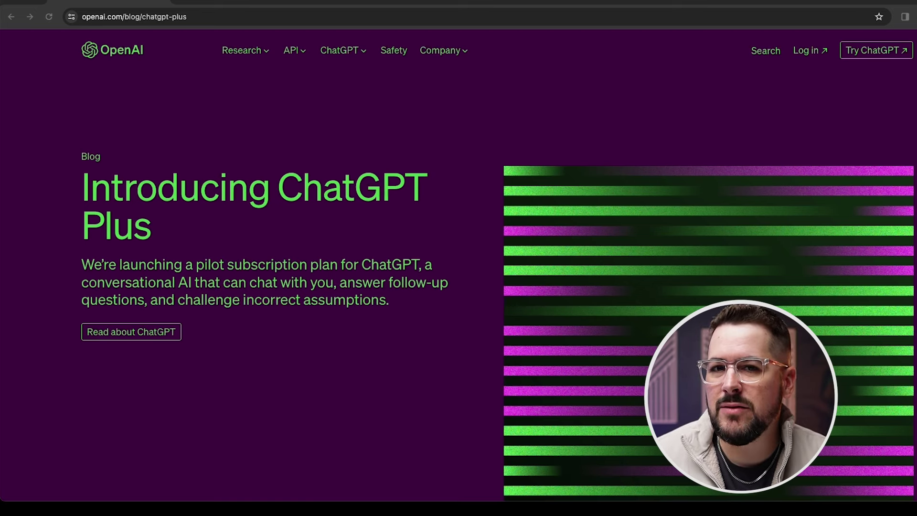
Scroll through the 'Introducing ChatGPT Plus' post down to Related research
{"action": "scroll", "coordinate": [458, 263], "scroll_direction": "down", "scroll_amount": 5}
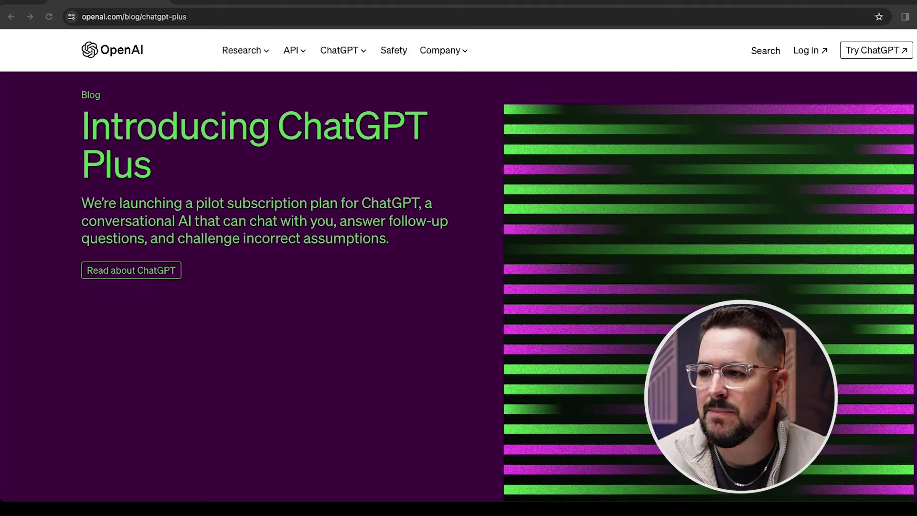
{"action": "scroll", "coordinate": [459, 263], "scroll_direction": "down", "scroll_amount": 7}
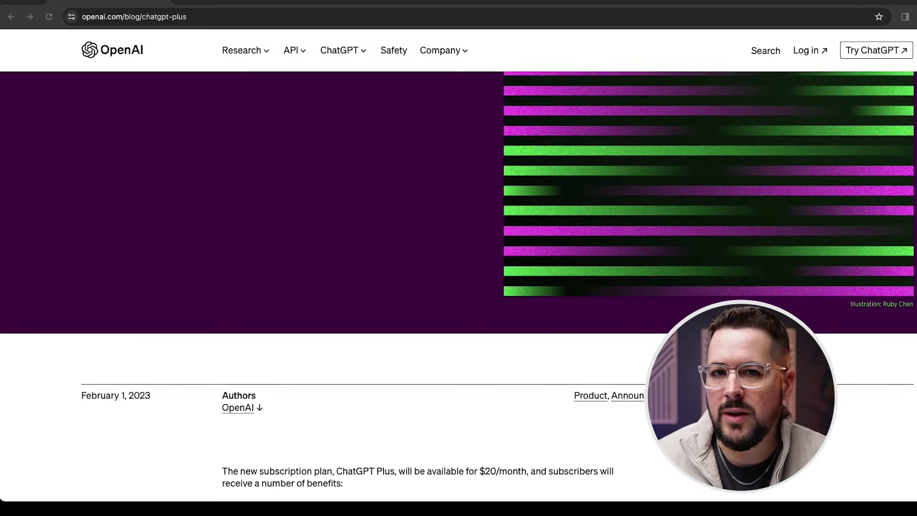
{"action": "scroll", "coordinate": [459, 262], "scroll_direction": "down", "scroll_amount": 5}
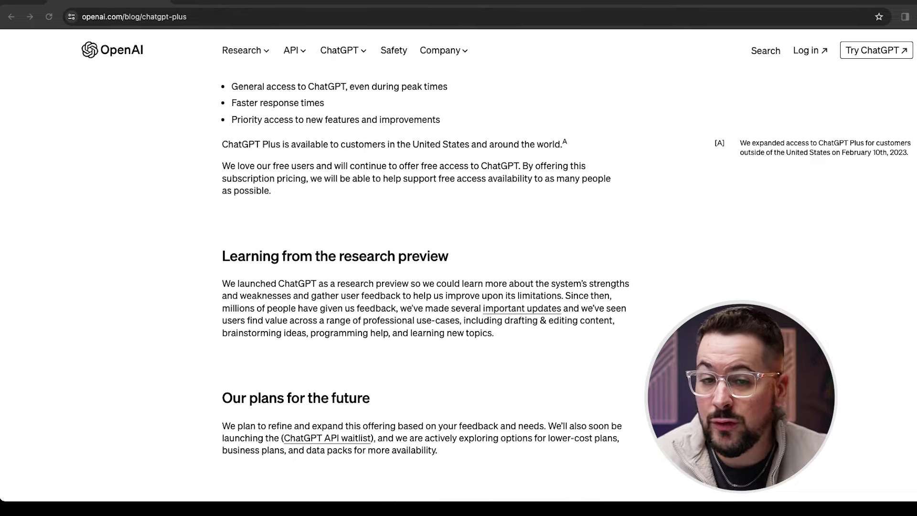
{"action": "scroll", "coordinate": [458, 263], "scroll_direction": "down", "scroll_amount": 2}
{"action": "scroll", "coordinate": [459, 263], "scroll_direction": "down", "scroll_amount": 4}
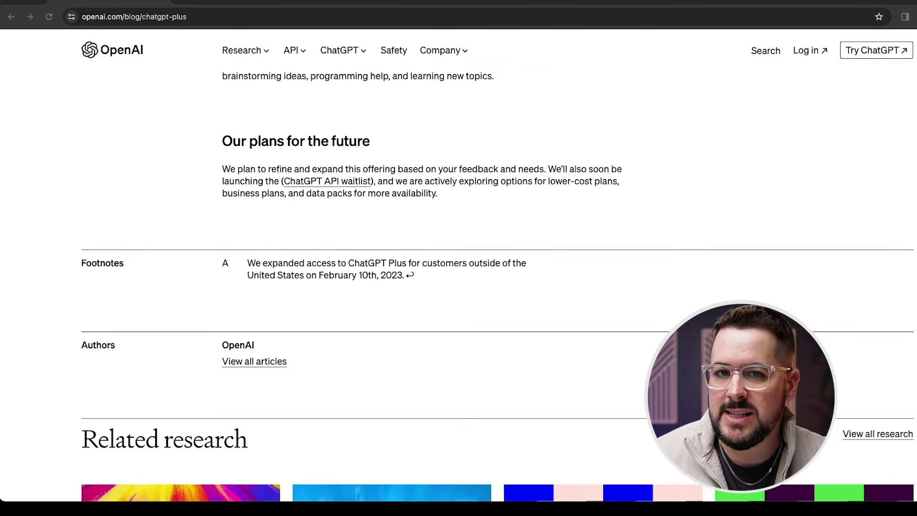
{"action": "scroll", "coordinate": [459, 262], "scroll_direction": "down", "scroll_amount": 3}
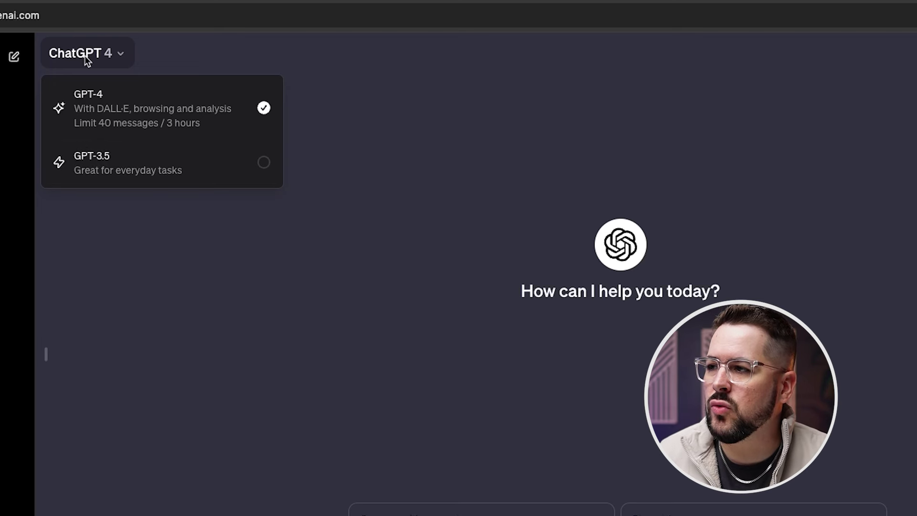
Close, reopen and close the model list, keeping GPT-4 as the active model
{"action": "left_click", "coordinate": [122, 58]}
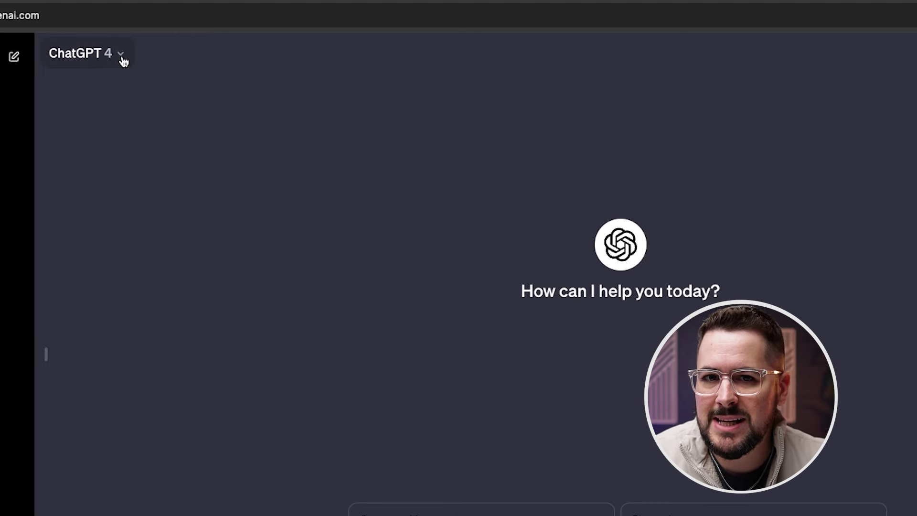
{"action": "left_click", "coordinate": [108, 59]}
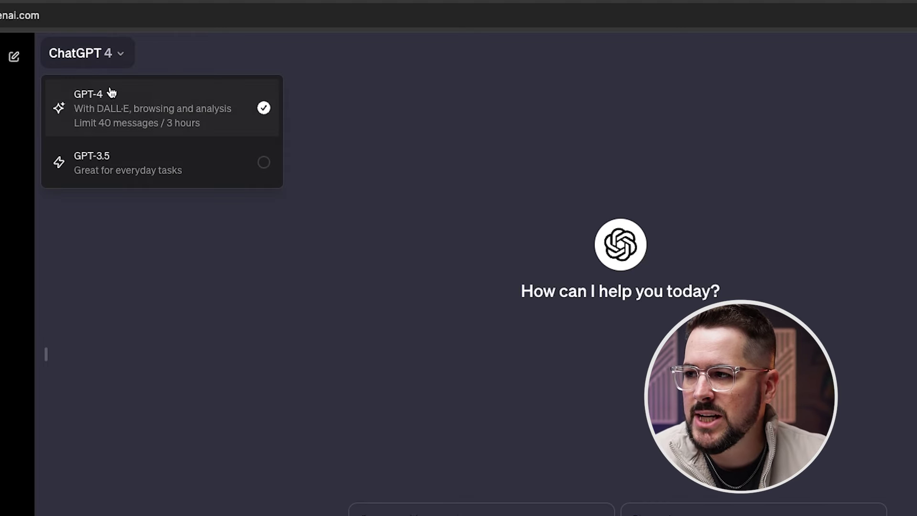
{"action": "left_click", "coordinate": [123, 58]}
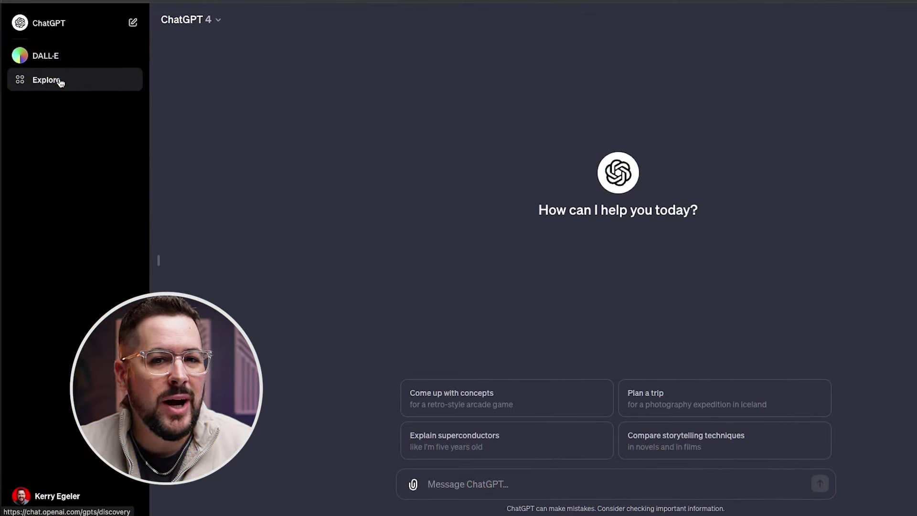
Browse the Explore GPTs directory, scrolling the list and loading more GPTs
{"action": "left_click", "coordinate": [49, 85]}
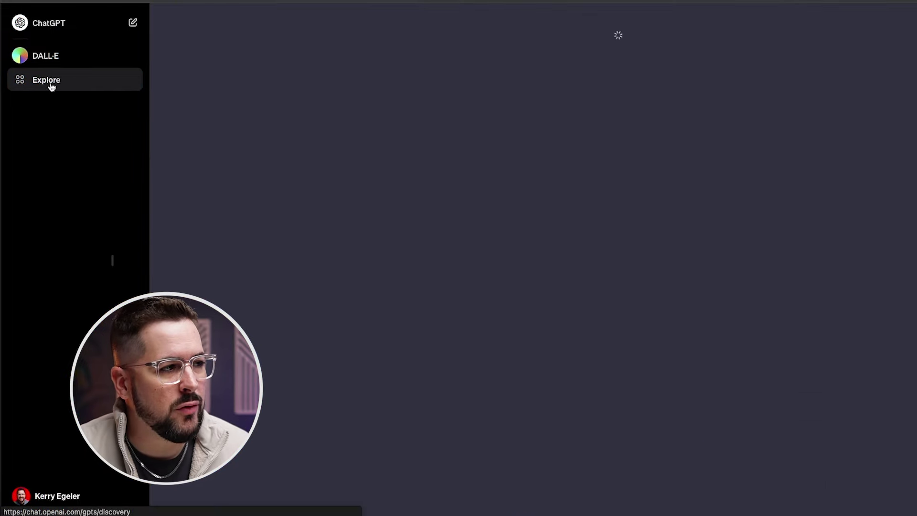
{"action": "scroll", "coordinate": [494, 237], "scroll_direction": "down", "scroll_amount": 5}
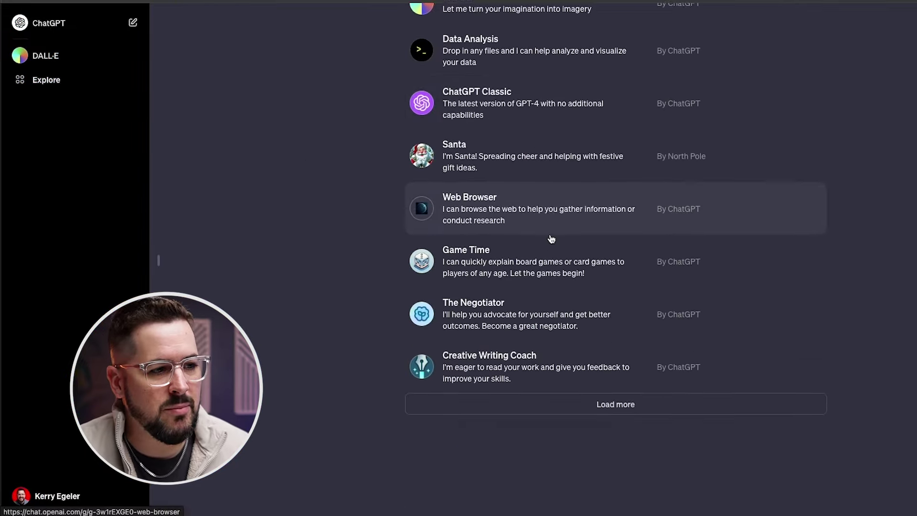
{"action": "scroll", "coordinate": [554, 238], "scroll_direction": "down", "scroll_amount": 3}
{"action": "left_click", "coordinate": [633, 308]}
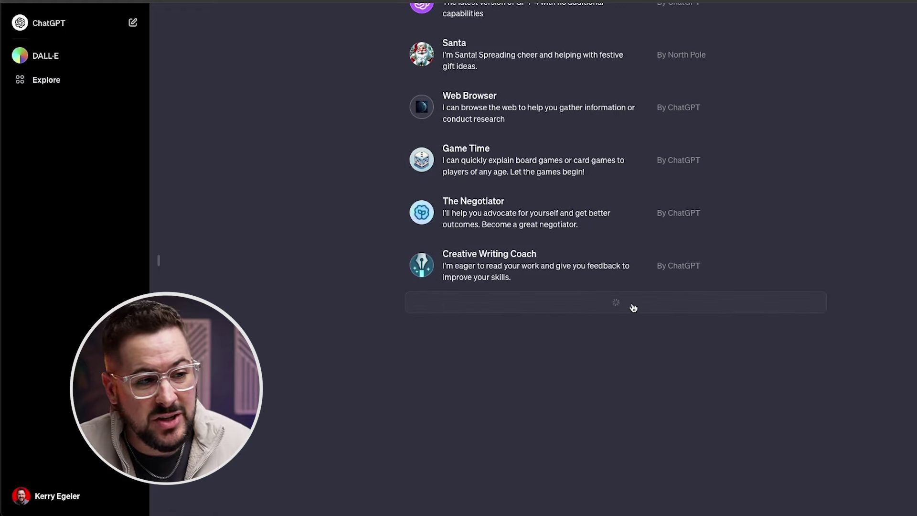
{"action": "scroll", "coordinate": [636, 306], "scroll_direction": "down", "scroll_amount": 4}
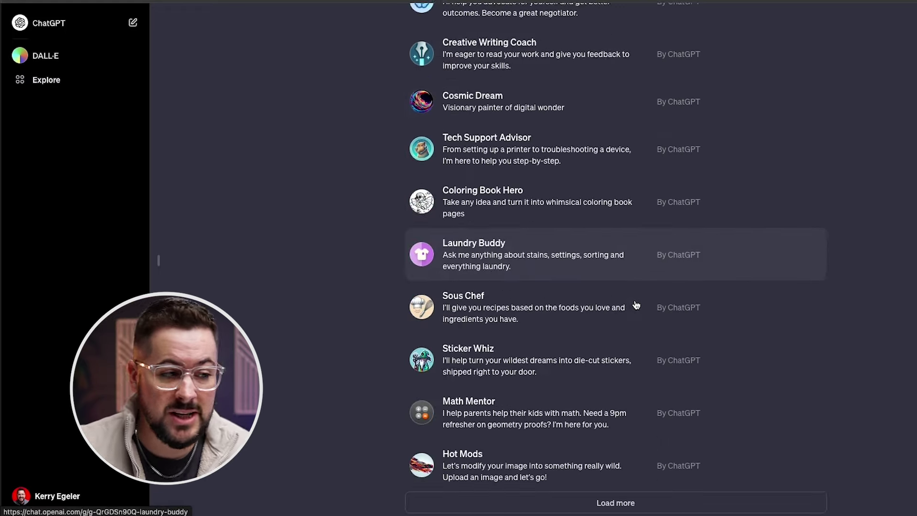
{"action": "scroll", "coordinate": [635, 306], "scroll_direction": "up", "scroll_amount": 15}
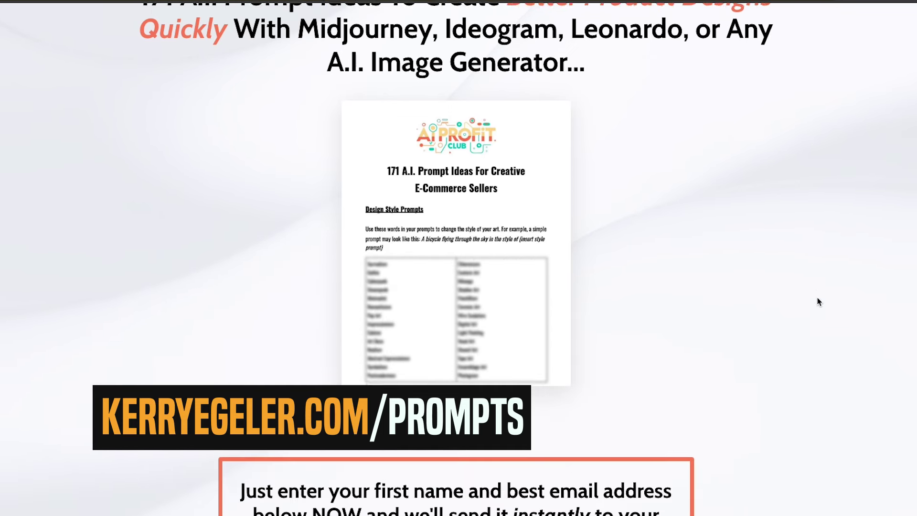
{"action": "scroll", "coordinate": [818, 301], "scroll_direction": "down", "scroll_amount": 1}
{"action": "scroll", "coordinate": [818, 301], "scroll_direction": "down", "scroll_amount": 5}
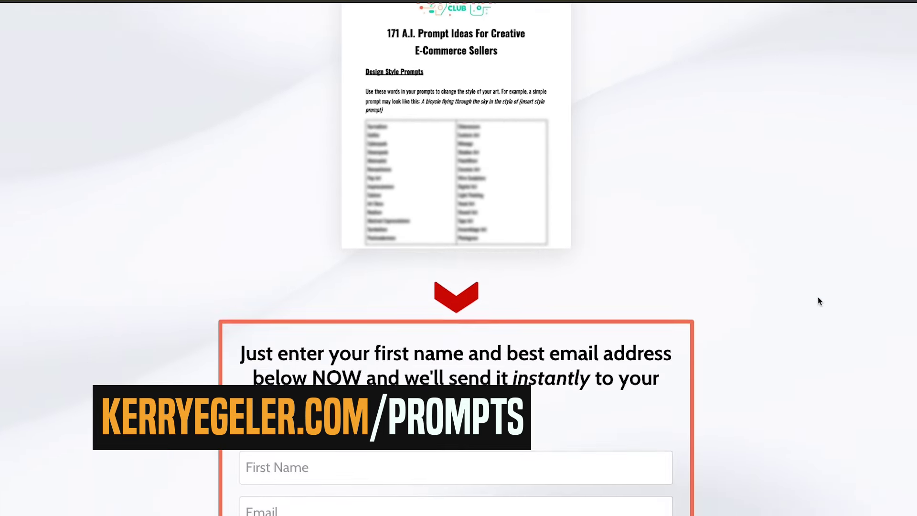
{"action": "scroll", "coordinate": [818, 301], "scroll_direction": "down", "scroll_amount": 2}
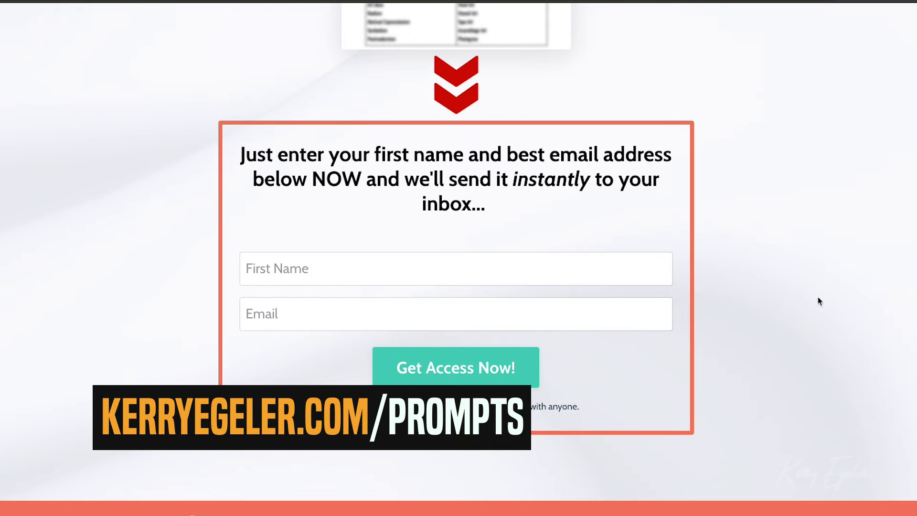
{"action": "scroll", "coordinate": [818, 297], "scroll_direction": "up", "scroll_amount": 6}
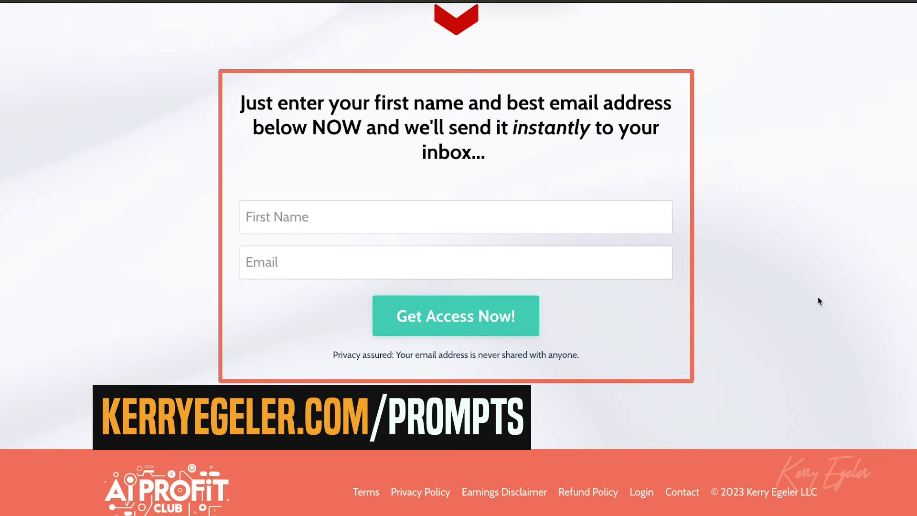
{"action": "scroll", "coordinate": [818, 301], "scroll_direction": "up", "scroll_amount": 6}
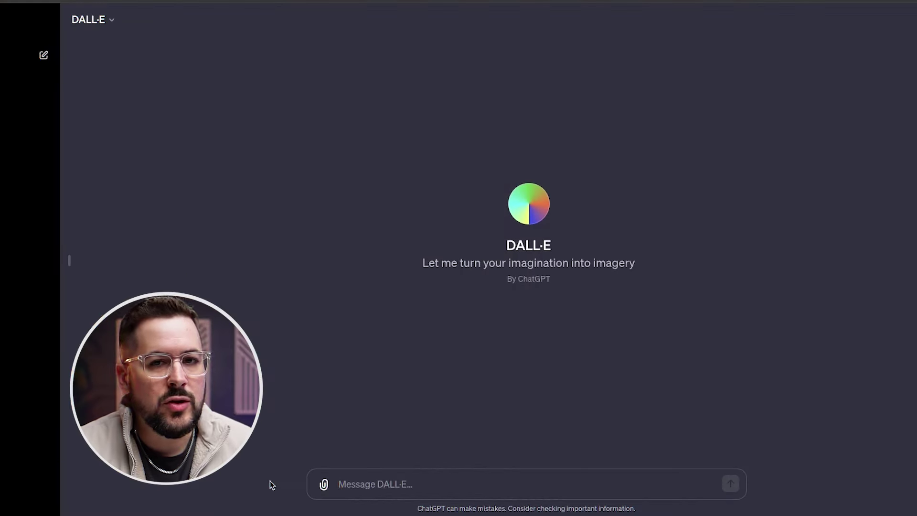
Ask DALL·E for a picture of a tiger roaring with thick black outlines
{"action": "type", "text": "show "}
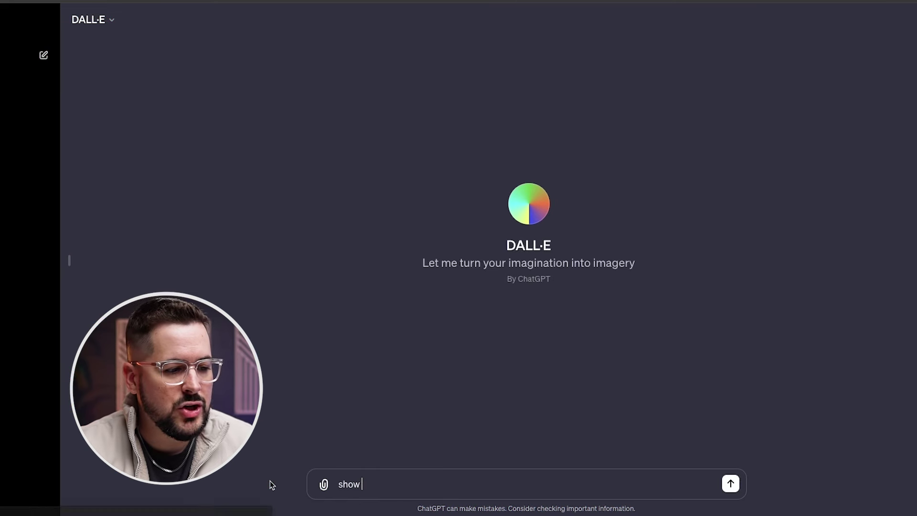
{"action": "type", "text": "me a pictur"}
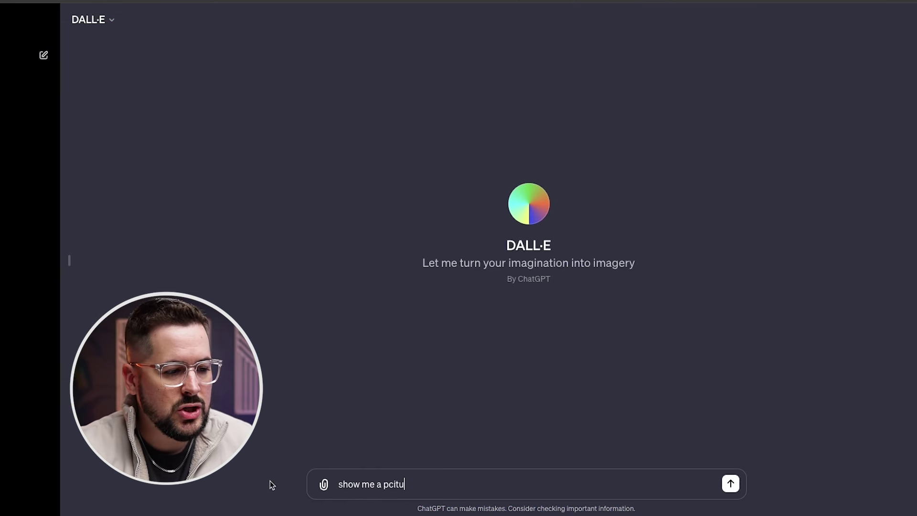
{"action": "key", "text": "BackSpace"}
{"action": "key", "text": "BackSpace"}
{"action": "key", "text": "BackSpace"}
{"action": "key", "text": "BackSpace"}
{"action": "key", "text": "BackSpace"}
{"action": "type", "text": "c"}
{"action": "type", "text": "icture of a ti"}
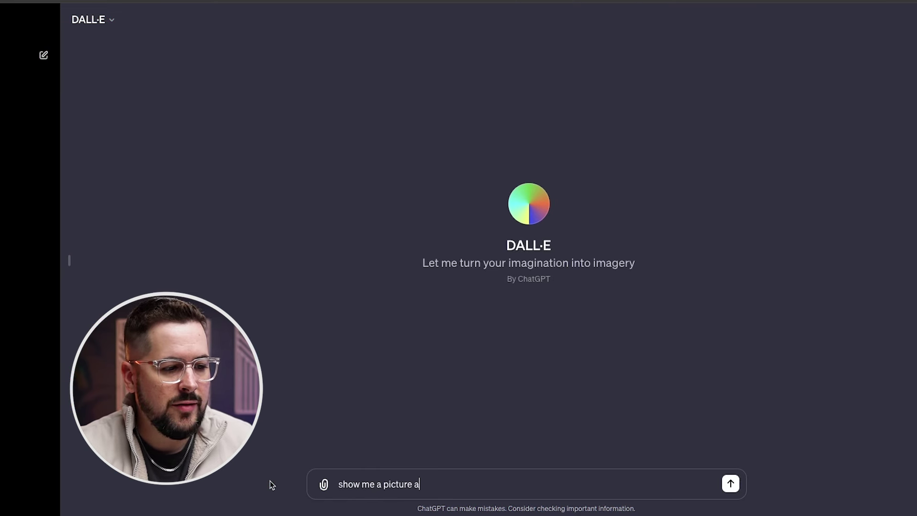
{"action": "type", "text": "ger roaring with thi"}
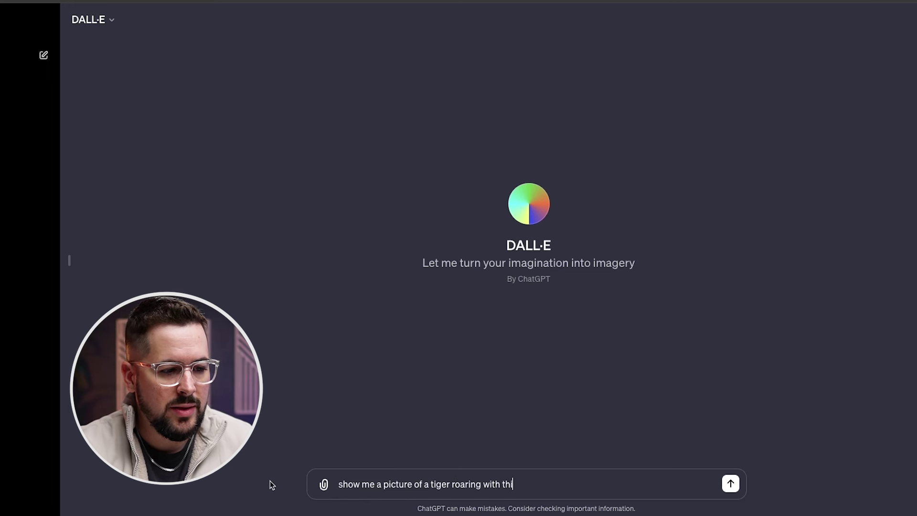
{"action": "type", "text": "ck black outli"}
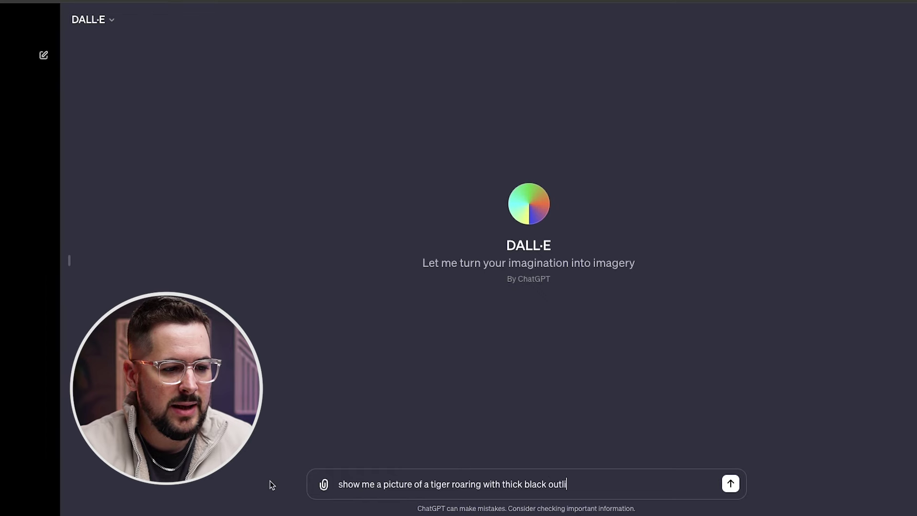
{"action": "type", "text": "nes"}
{"action": "key", "text": "Return"}
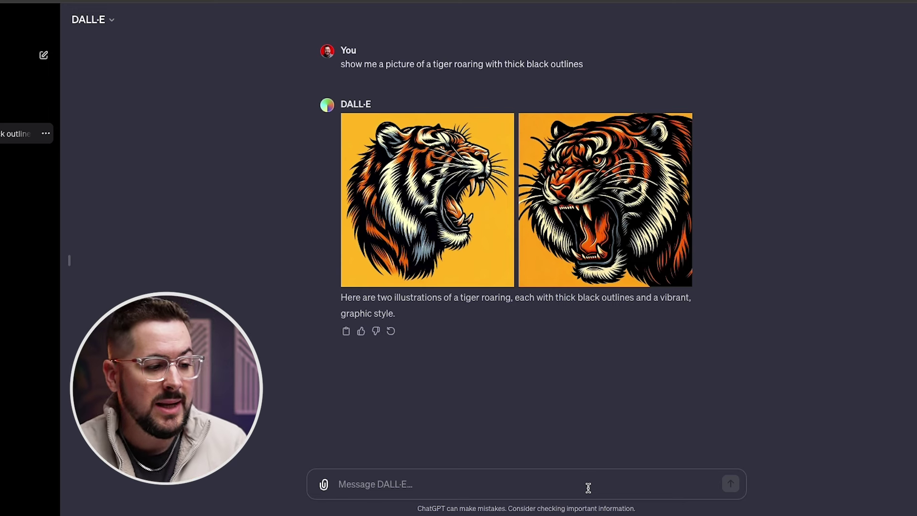
Ask DALL·E 'can you make the tiger face forward?' and review the new images
{"action": "type", "text": "can yo mak"}
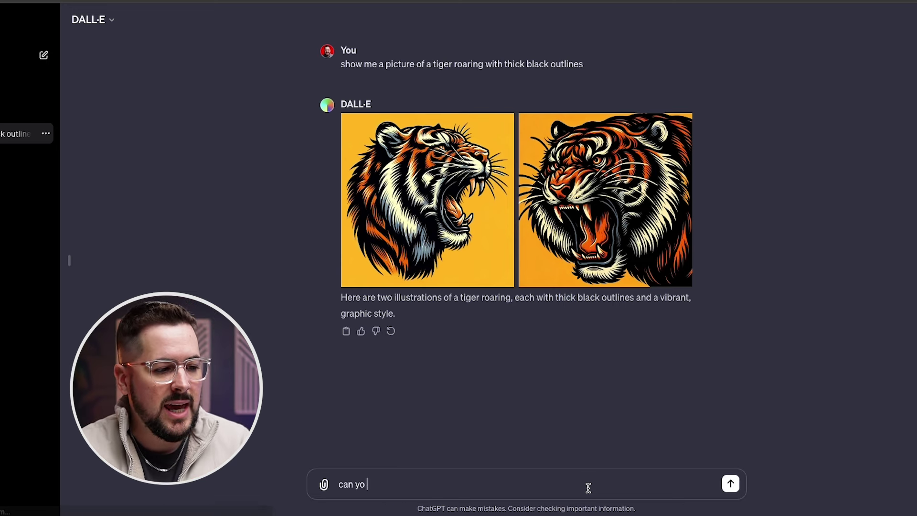
{"action": "key", "text": "BackSpace"}
{"action": "key", "text": "BackSpace"}
{"action": "key", "text": "BackSpace"}
{"action": "key", "text": "BackSpace"}
{"action": "type", "text": "u make "}
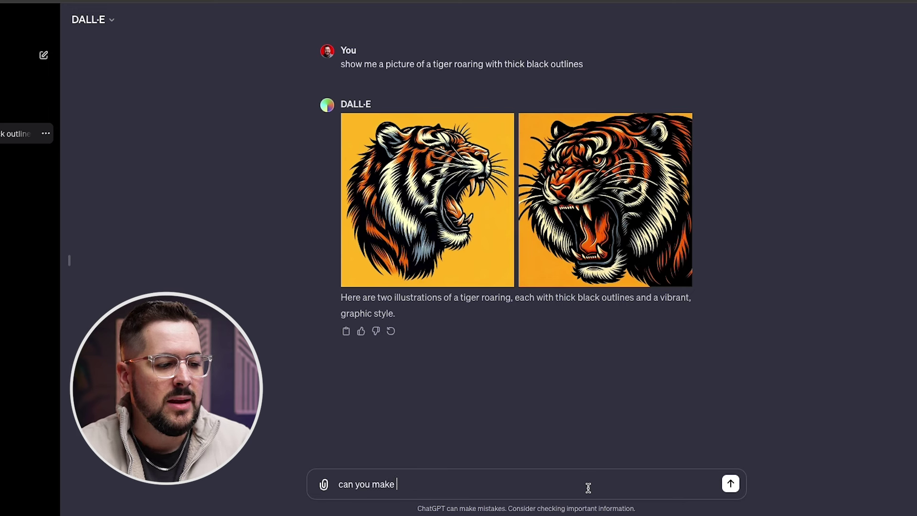
{"action": "type", "text": "the tiger face forward?"}
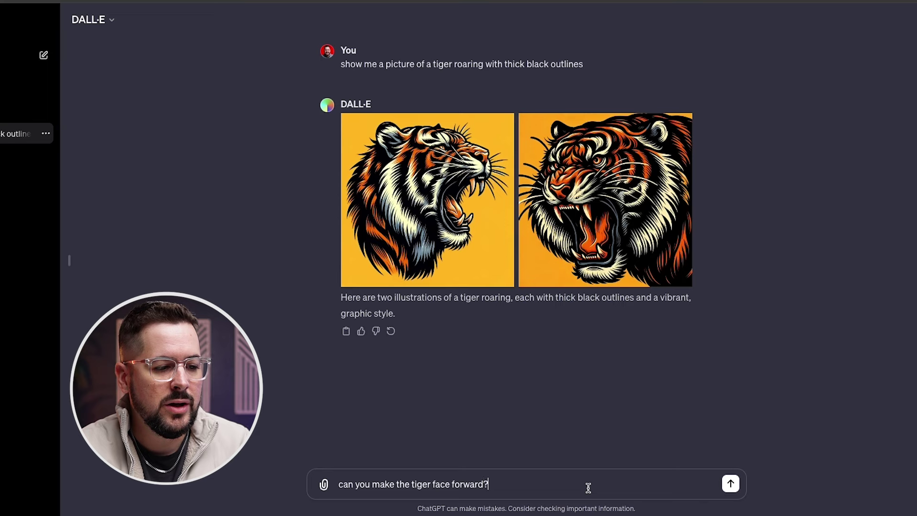
{"action": "key", "text": "Return"}
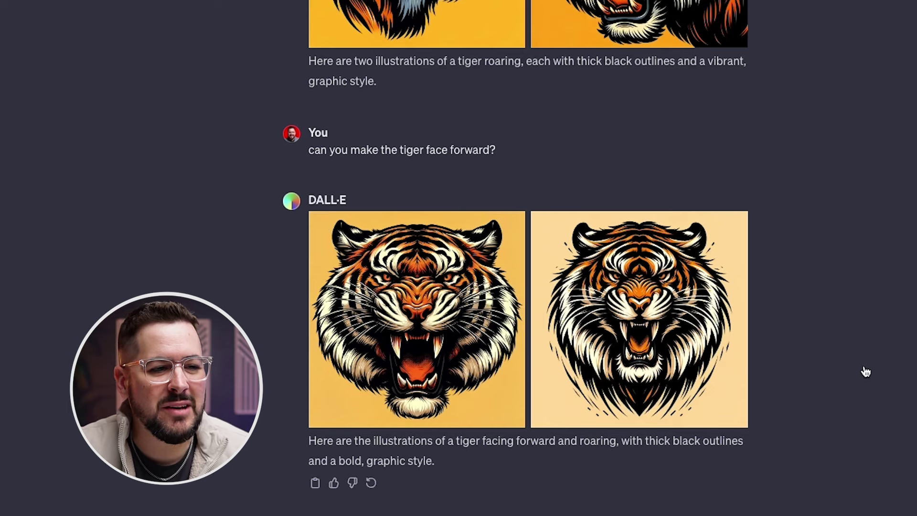
{"action": "scroll", "coordinate": [844, 361], "scroll_direction": "up", "scroll_amount": 4}
{"action": "scroll", "coordinate": [844, 366], "scroll_direction": "down", "scroll_amount": 4}
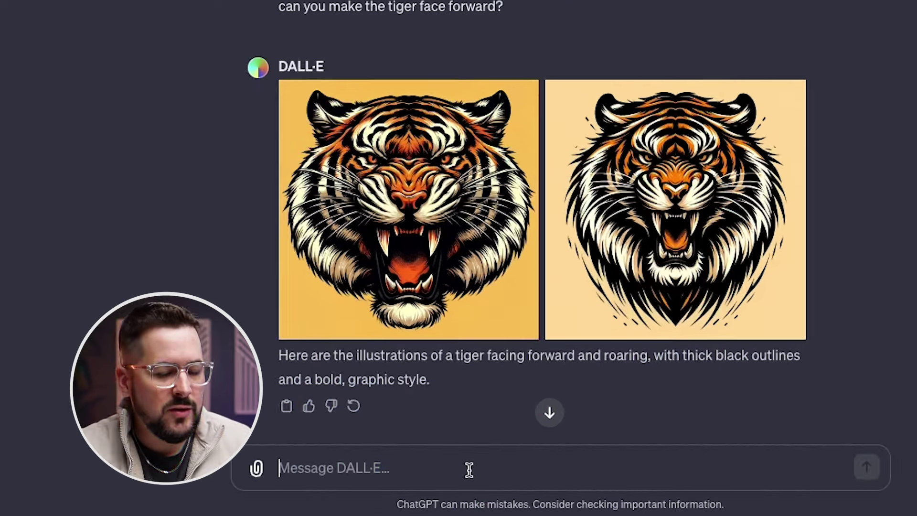
Request blue and yellow tiger colours on a white background, then draft a more-tigers request
{"action": "type", "text": "can you change the "}
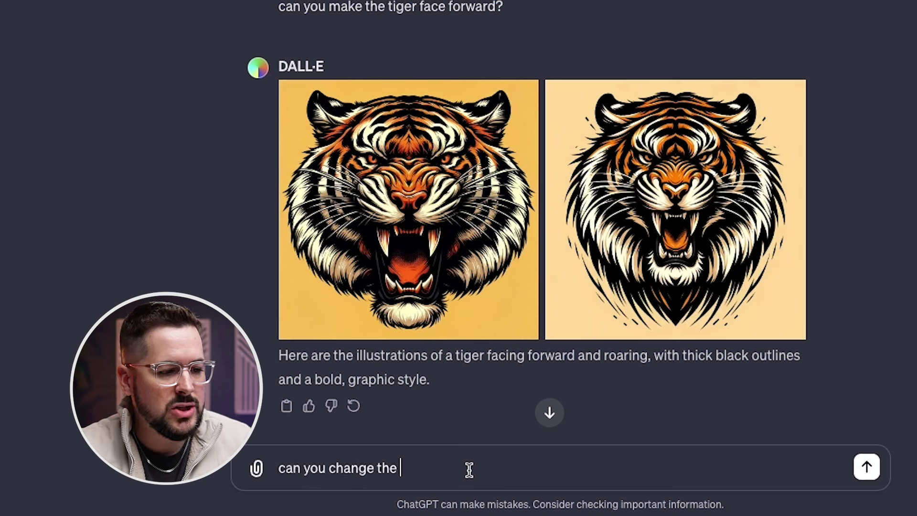
{"action": "type", "text": "tiger's colors to blue"}
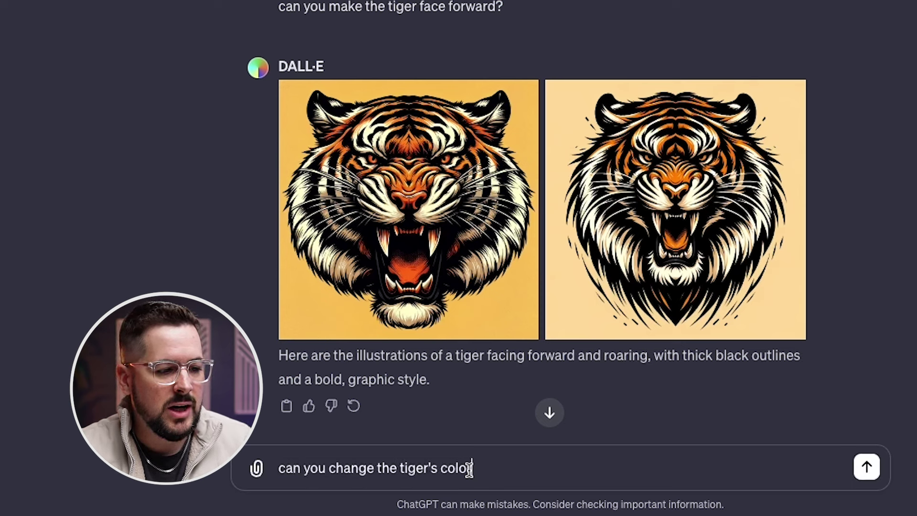
{"action": "type", "text": " and ye"}
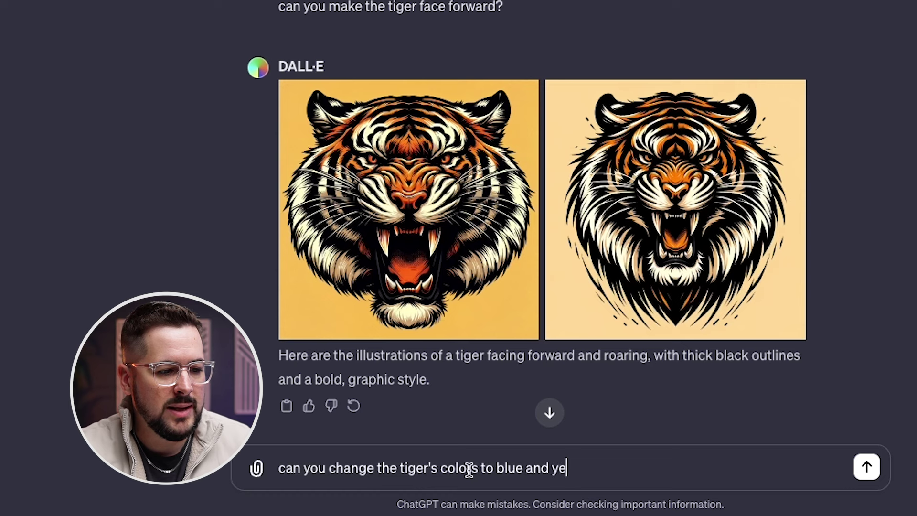
{"action": "type", "text": "llow and make"}
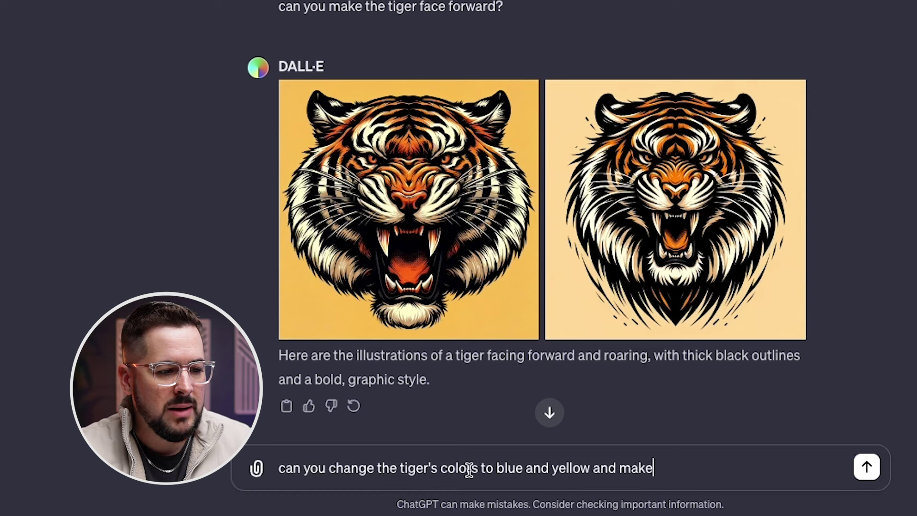
{"action": "type", "text": " the background white?"}
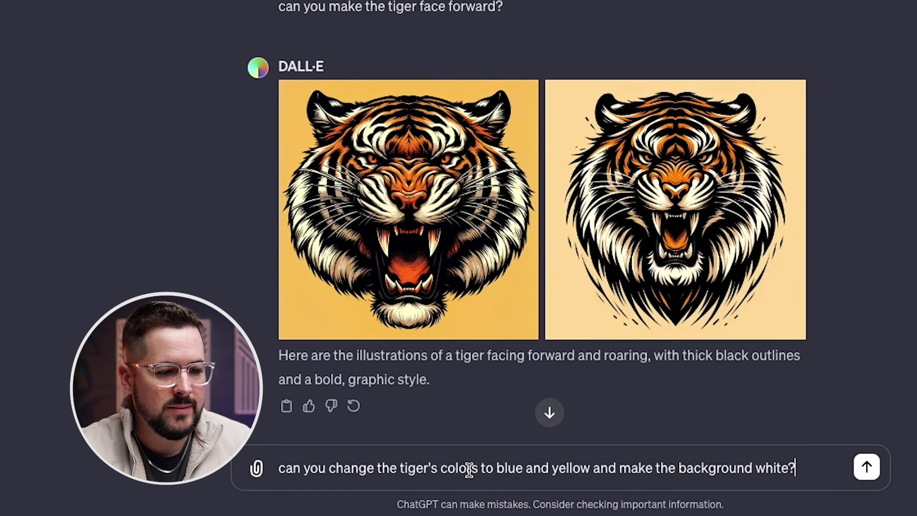
{"action": "key", "text": "Return"}
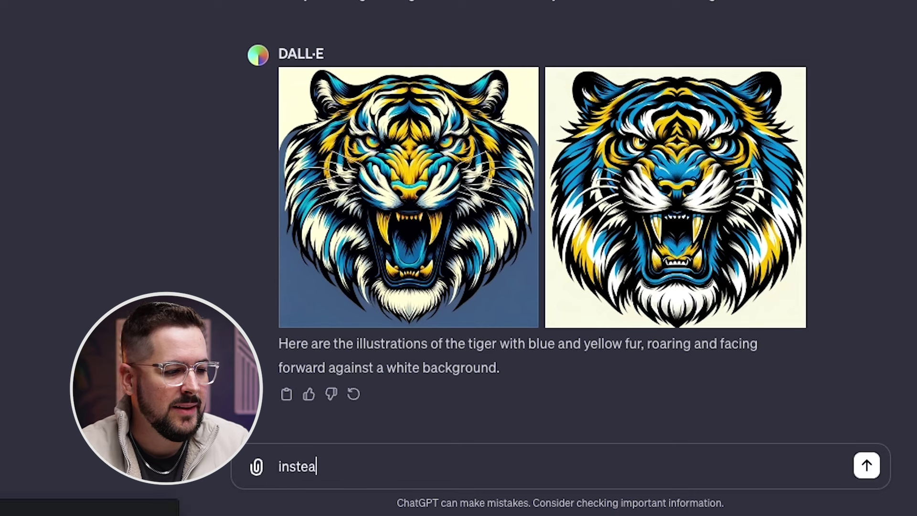
{"action": "type", "text": "one tiger"}
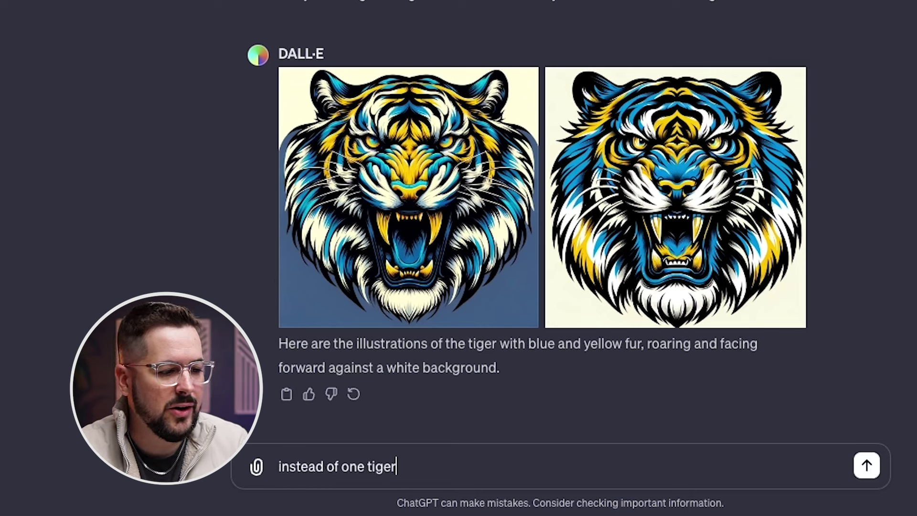
{"action": "type", "text": ", can you du"}
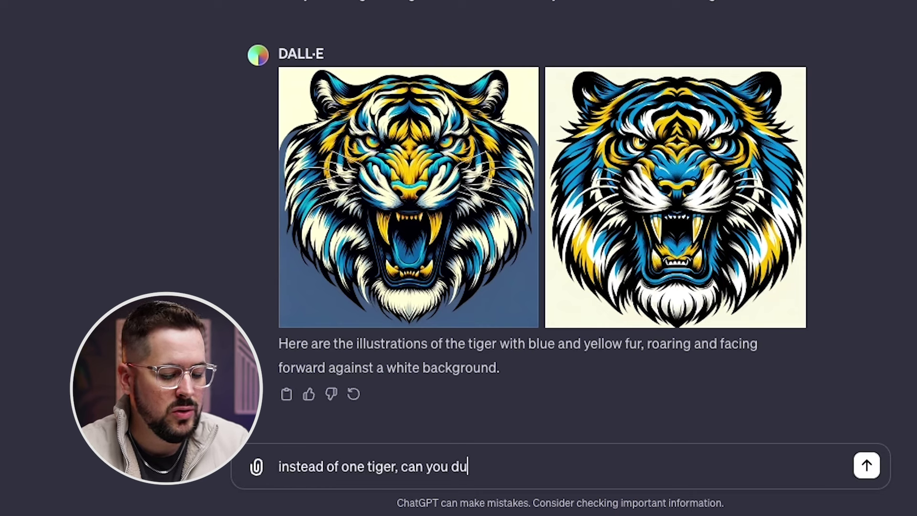
{"action": "type", "text": "plicate it and i"}
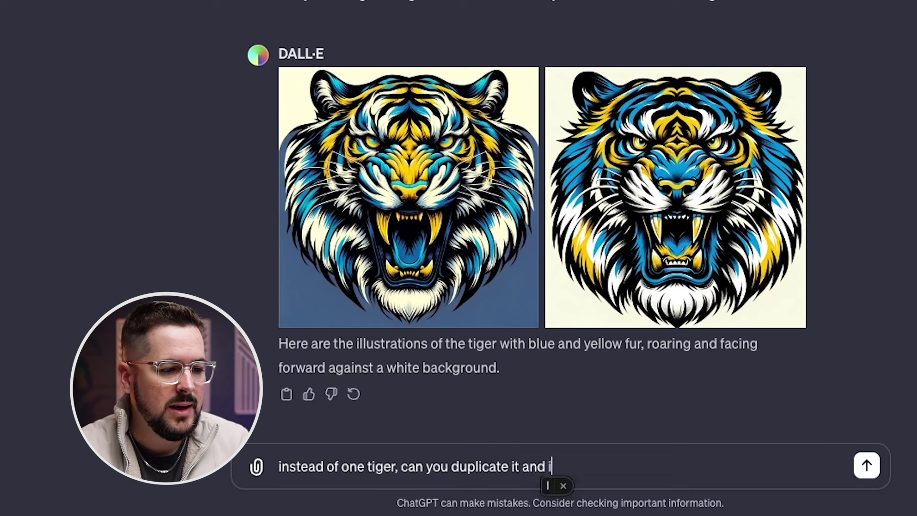
{"action": "type", "text": "nclude "}
{"action": "type", "text": "more "}
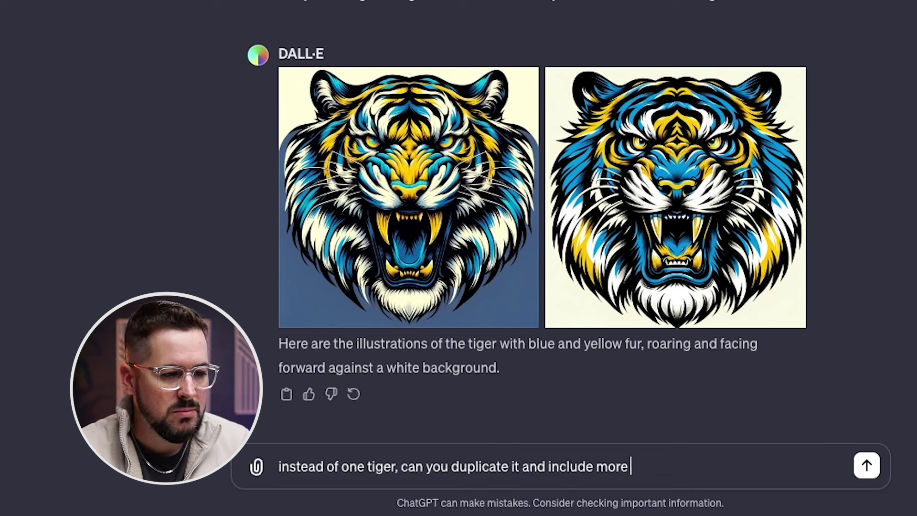
{"action": "type", "text": "tigers in the drawing"}
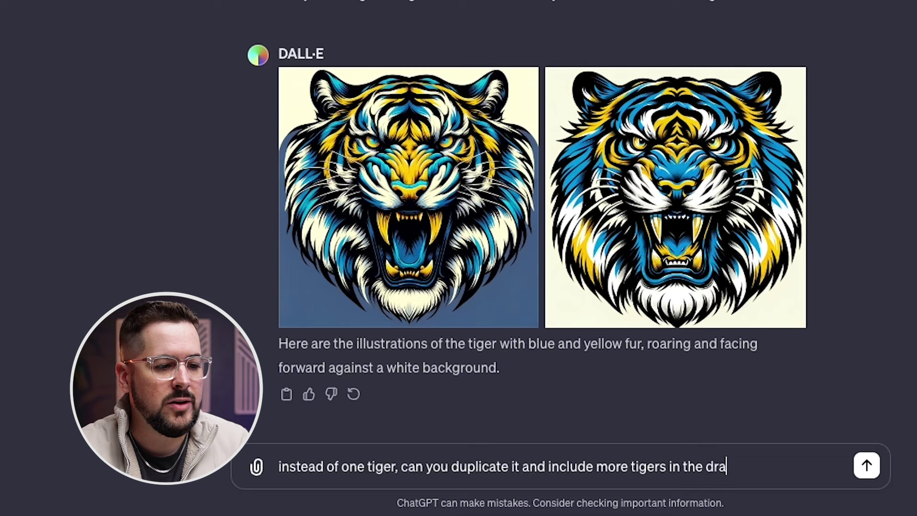
Change 'tigers' to 'tiger heads', send the request, and enlarge the right-hand result
{"action": "left_click", "coordinate": [666, 471]}
{"action": "key", "text": "BackSpace"}
{"action": "type", "text": "heads"}
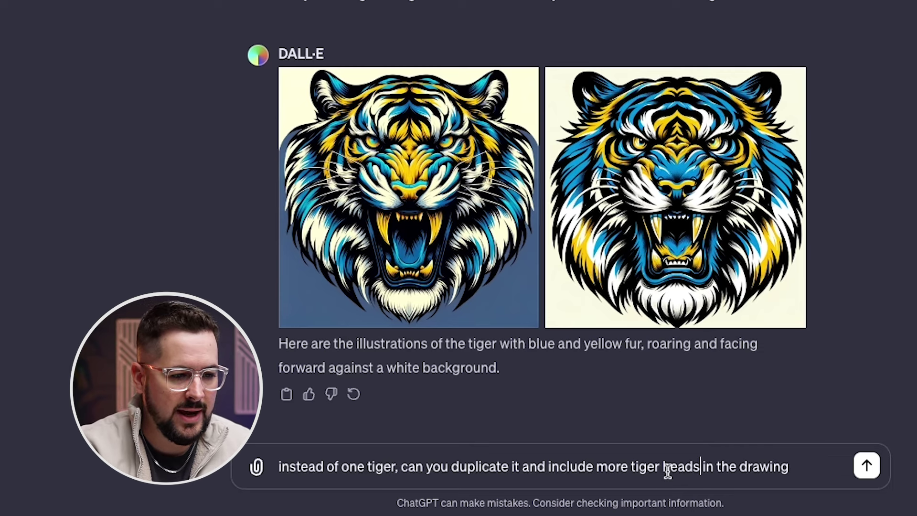
{"action": "key", "text": "Return"}
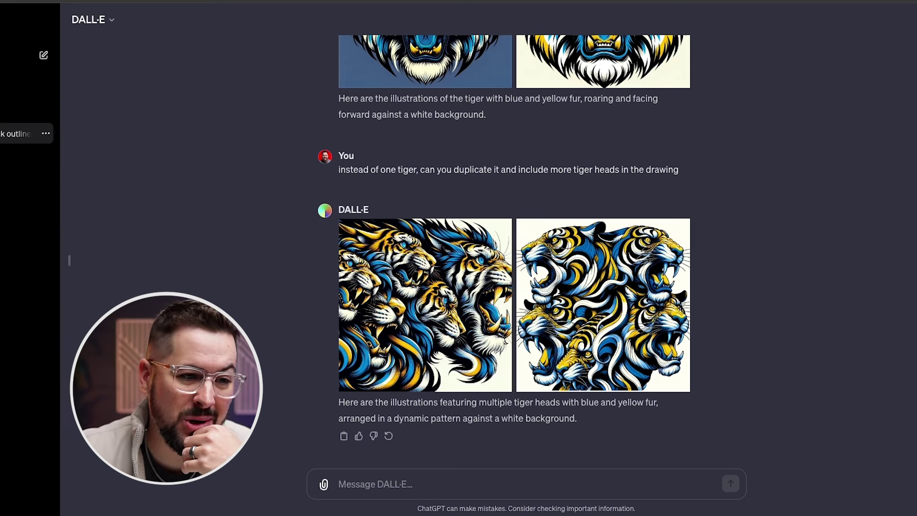
{"action": "left_click", "coordinate": [620, 311]}
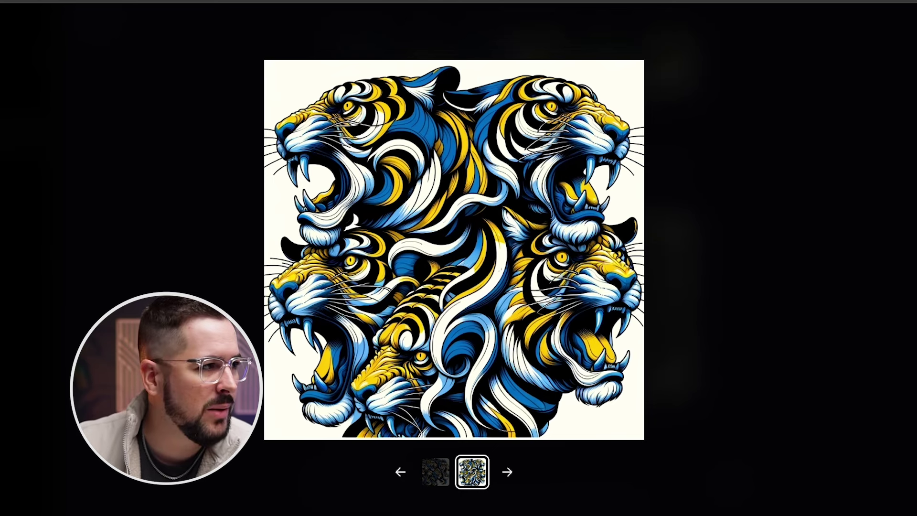
{"action": "key", "text": "Escape"}
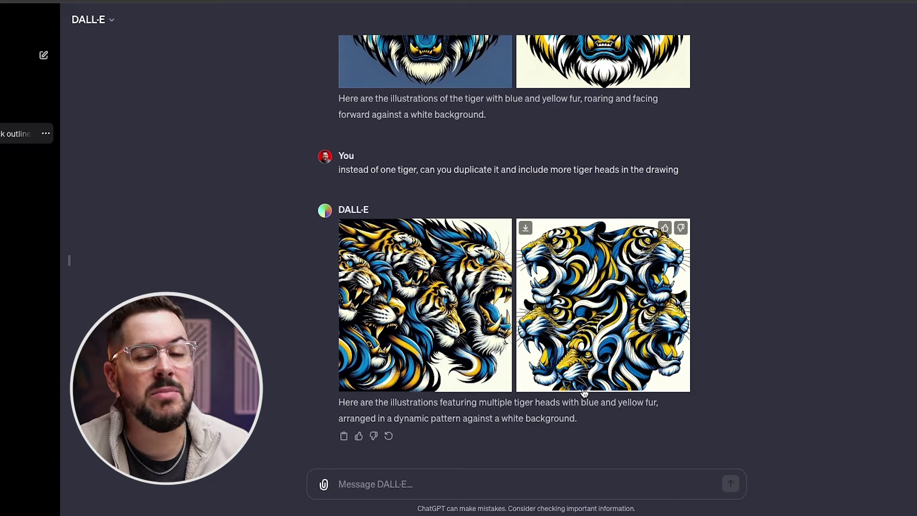